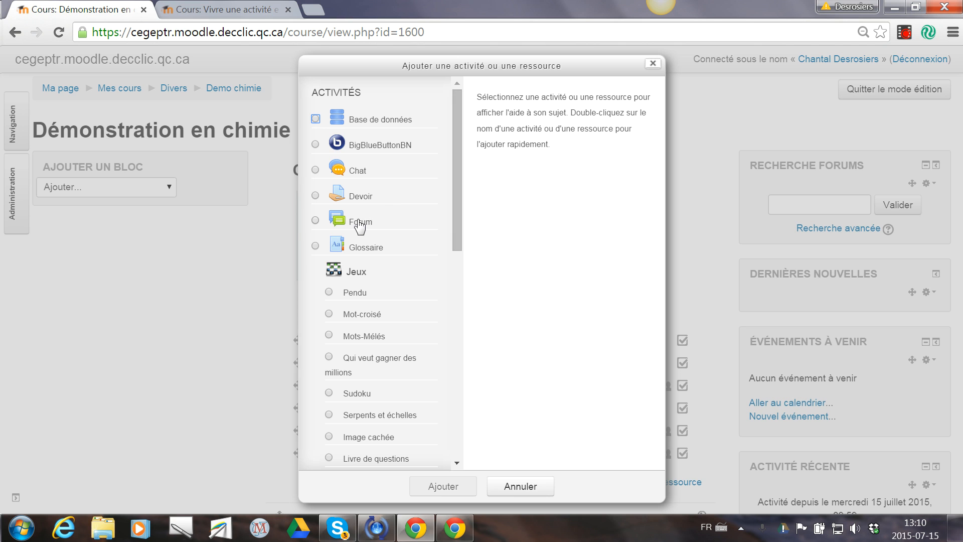
Add a Forum activity to the course and name it "Foire aux questions"
left_click(431, 489)
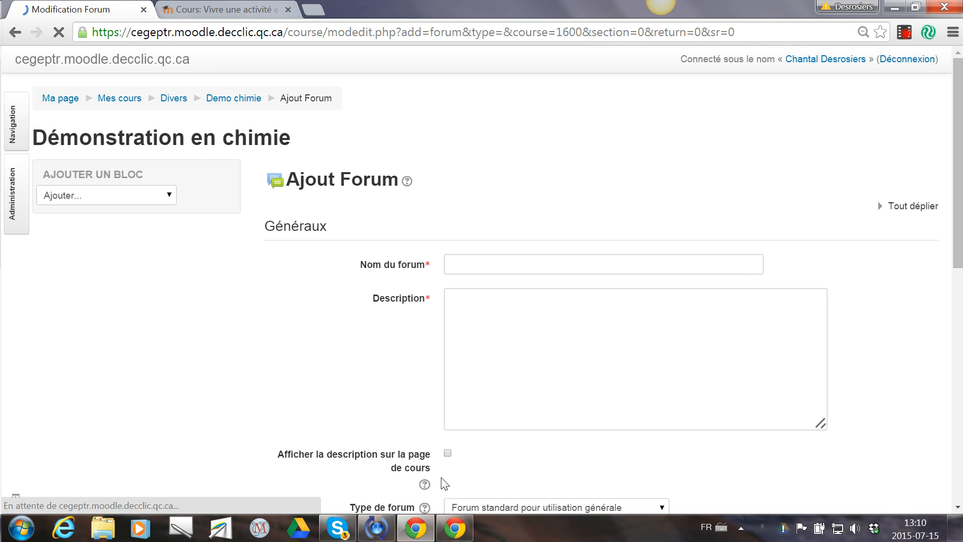
left_click(477, 263)
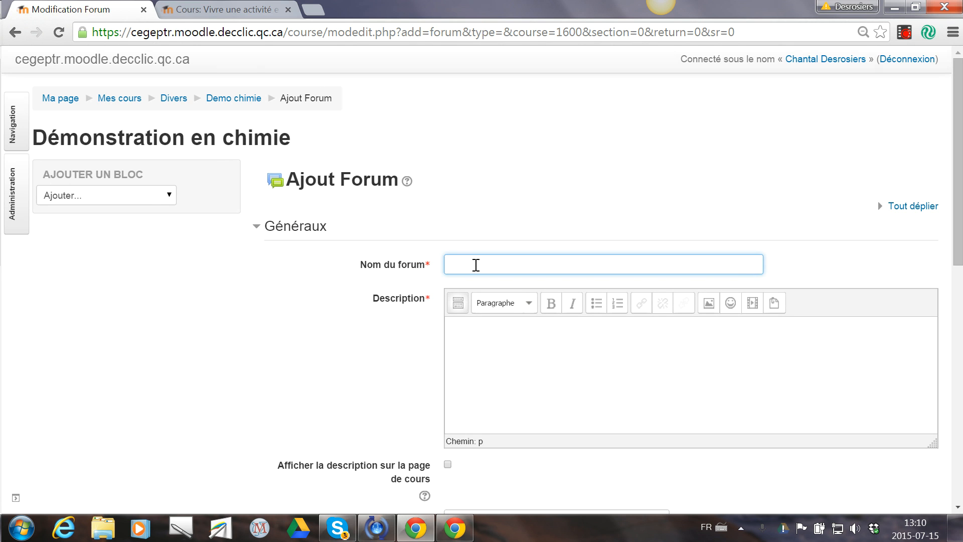
type("Foire aux questions #")
key("BackSpace")
left_click(492, 357)
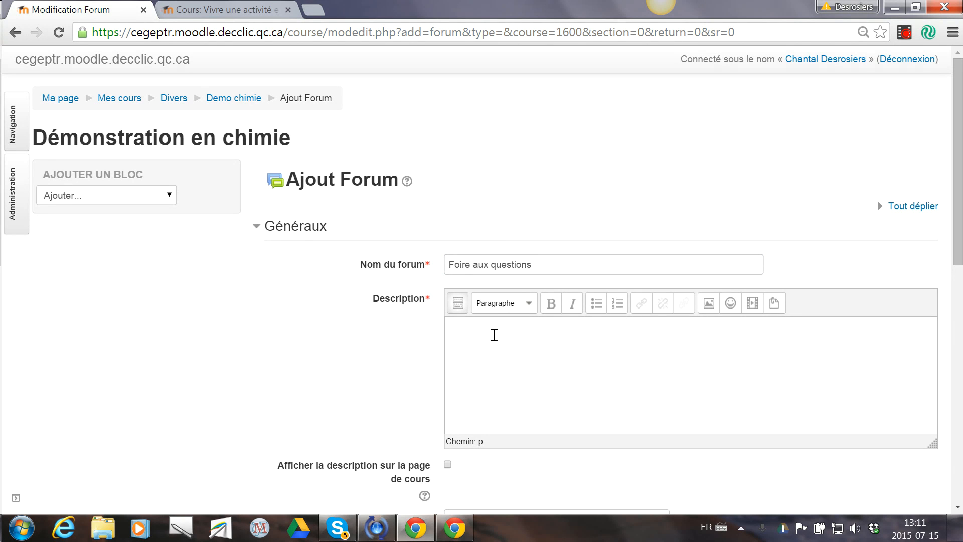
Enable showing the description on the course page and enter "Consignes" as the forum's description
scroll(519, 357, "down", 3)
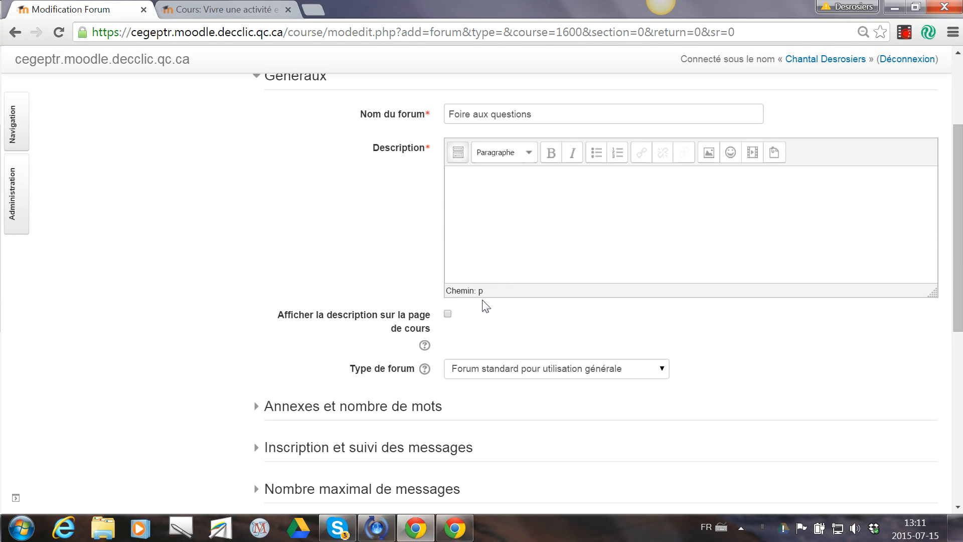
left_click(449, 314)
type("COnsignes")
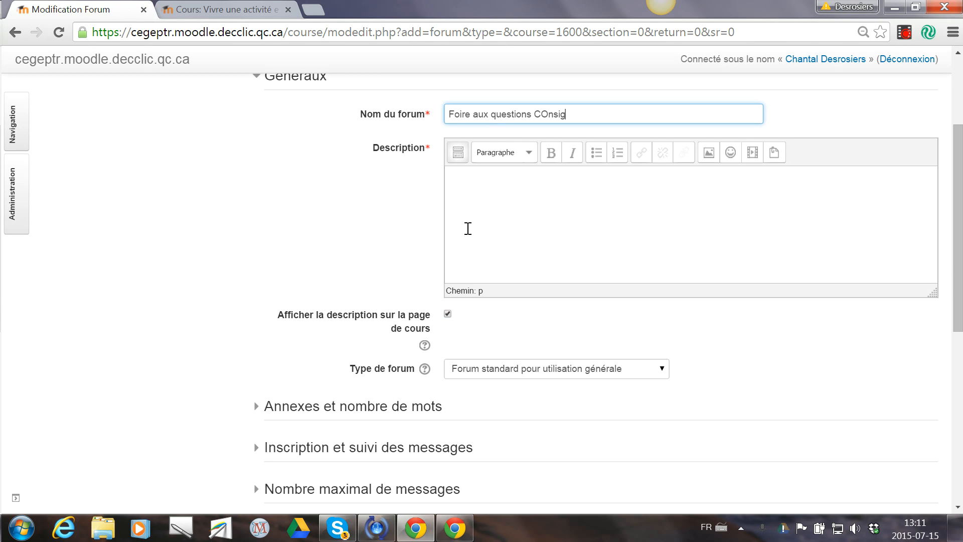
key("BackSpace")
key("BackSpace")
key("BackSpace")
key("BackSpace")
key("BackSpace")
key("BackSpace")
key("BackSpace")
key("BackSpace")
key("BackSpace")
left_click(468, 229)
type("Consignes")
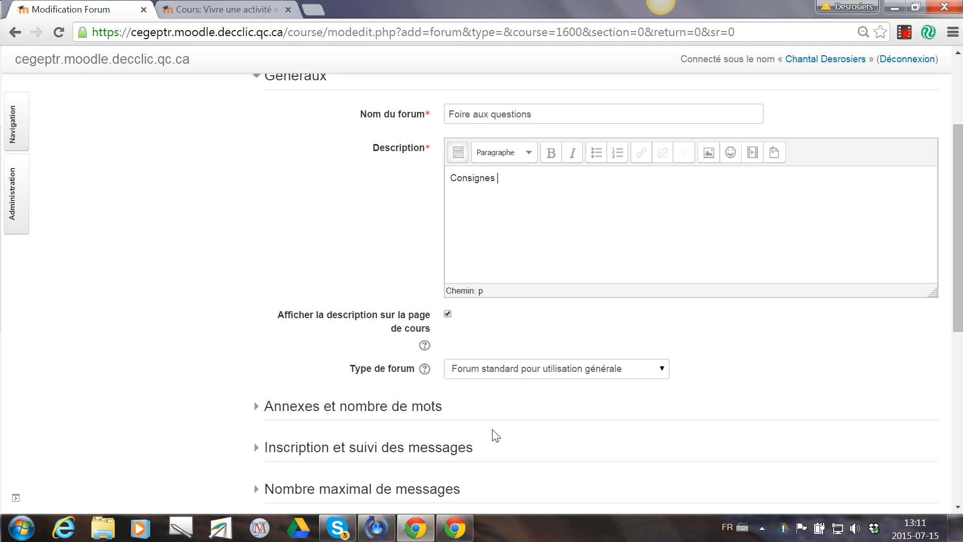
Save the new forum with its other settings at their defaults and display it
scroll(557, 414, "down", 3)
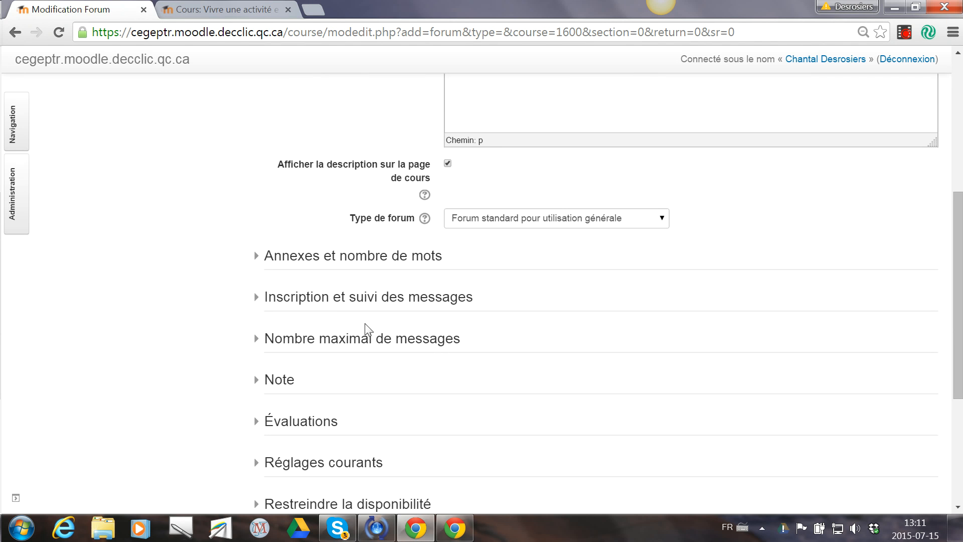
scroll(444, 417, "down", 2)
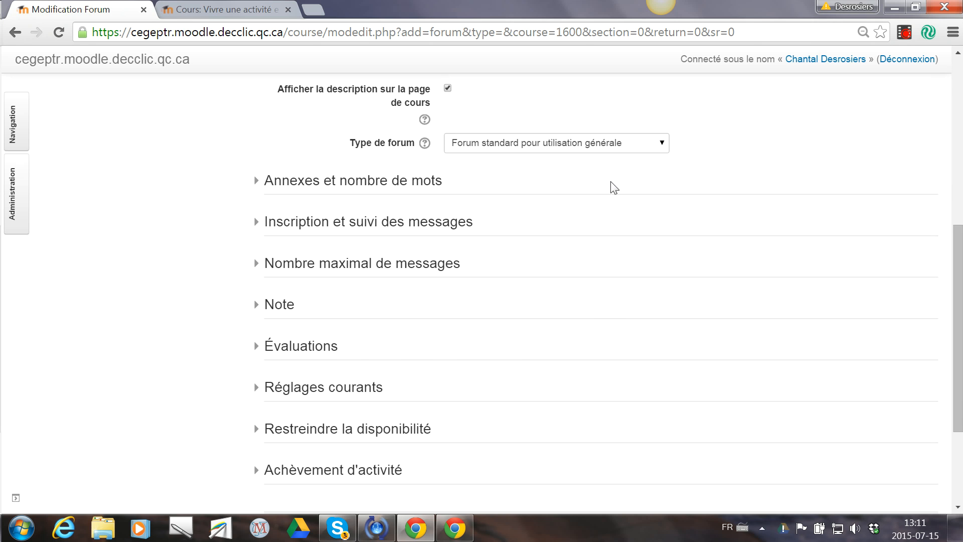
scroll(610, 148, "down", 3)
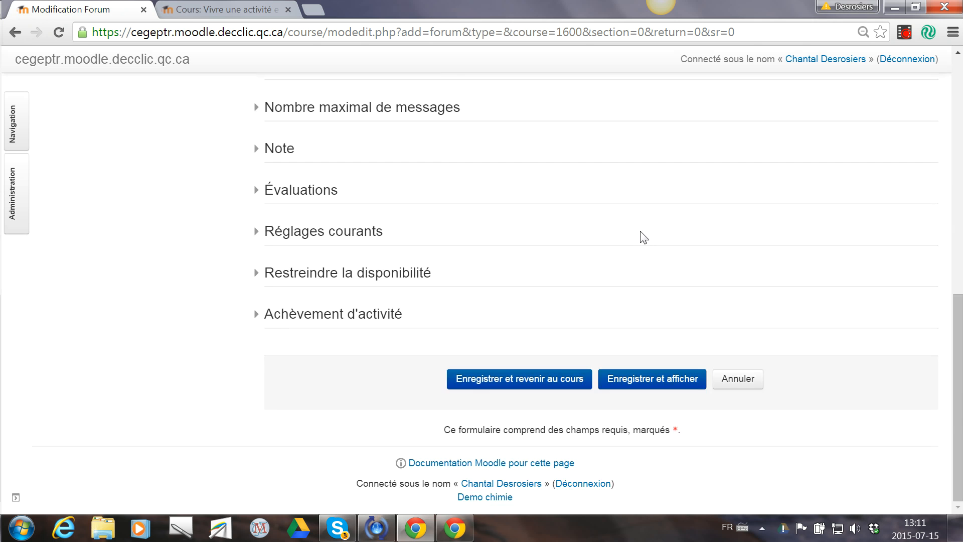
left_click(650, 381)
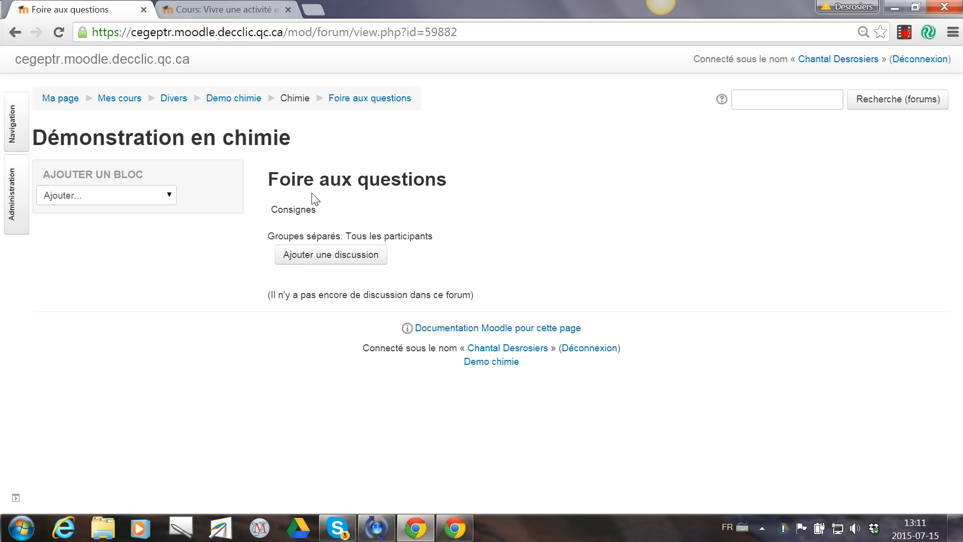
Start a new discussion in the forum with the subject "Premier sujet : Posez une question pour l'examen."
left_click(322, 258)
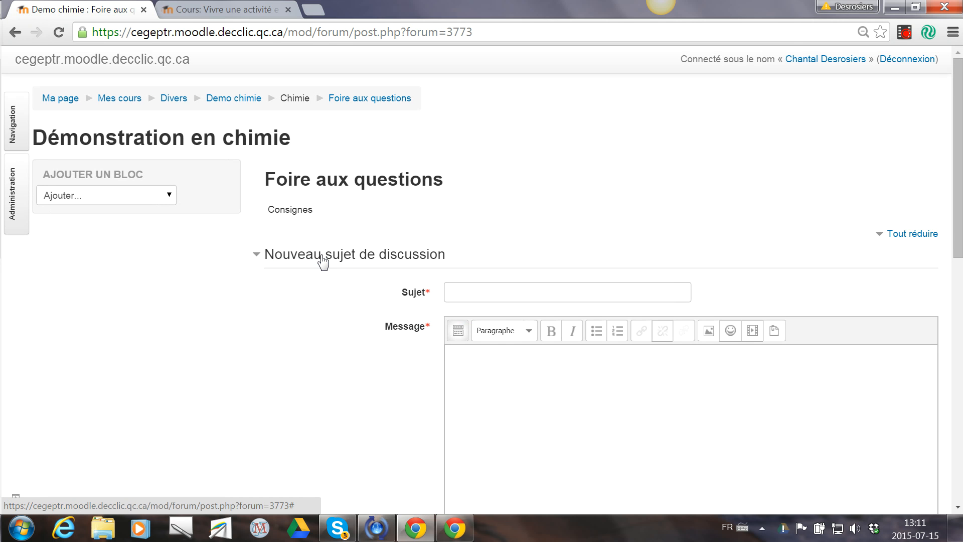
left_click(571, 291)
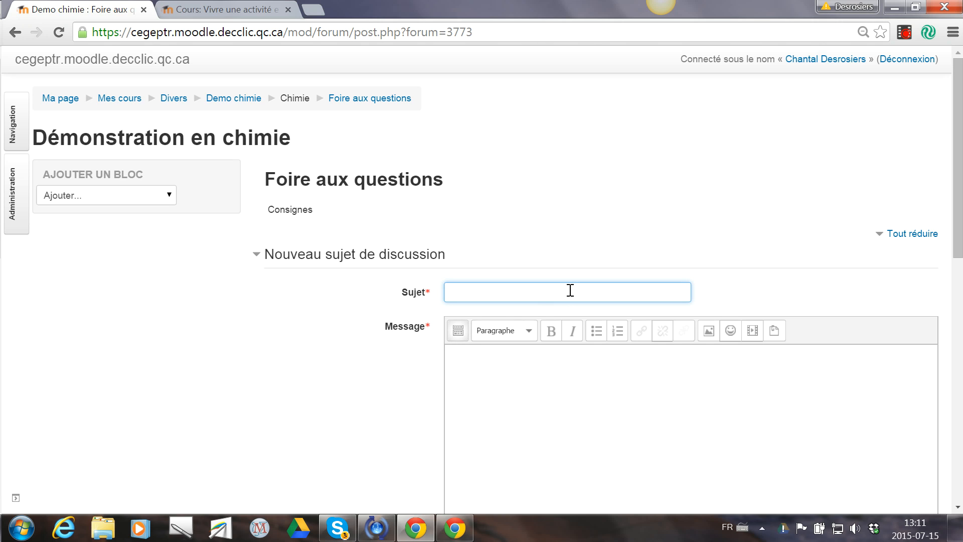
type("Premier sujet : Posez unje")
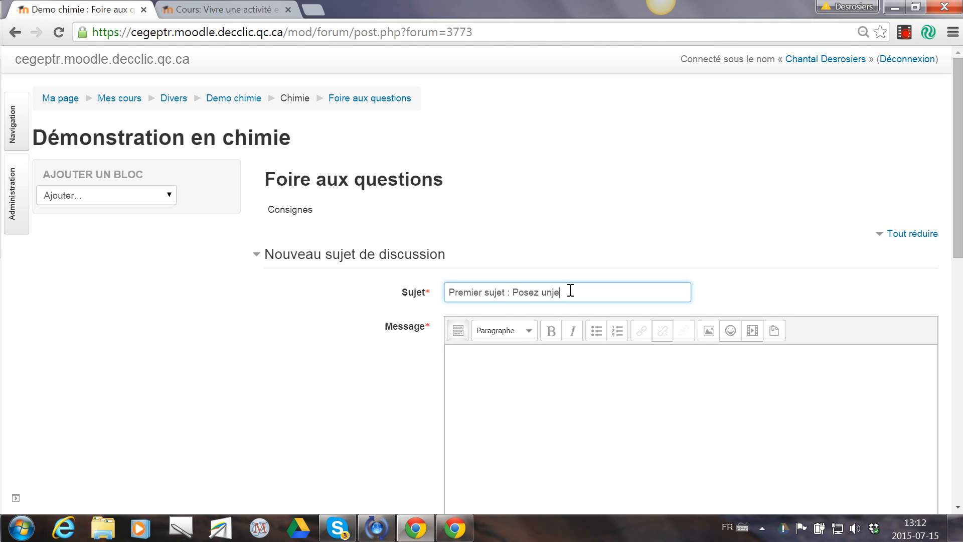
key("BackSpace")
key("BackSpace")
key("BackSpace")
type("e question pour l'examen")
Write "Respectez la nétiquette." as the opening line of the discussion message, with a lowercase n in "nétiquette"
left_click(661, 382)
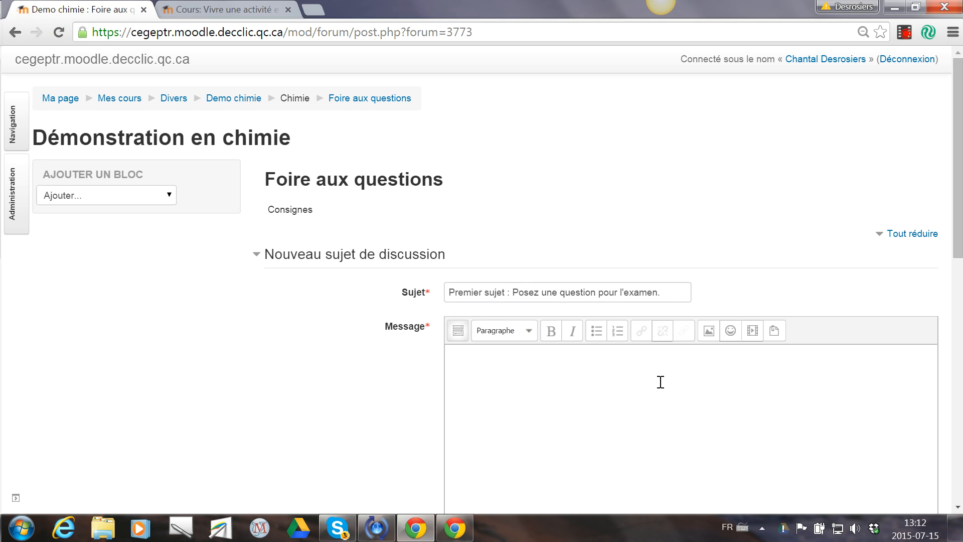
type("Respectez la Nétiquette.")
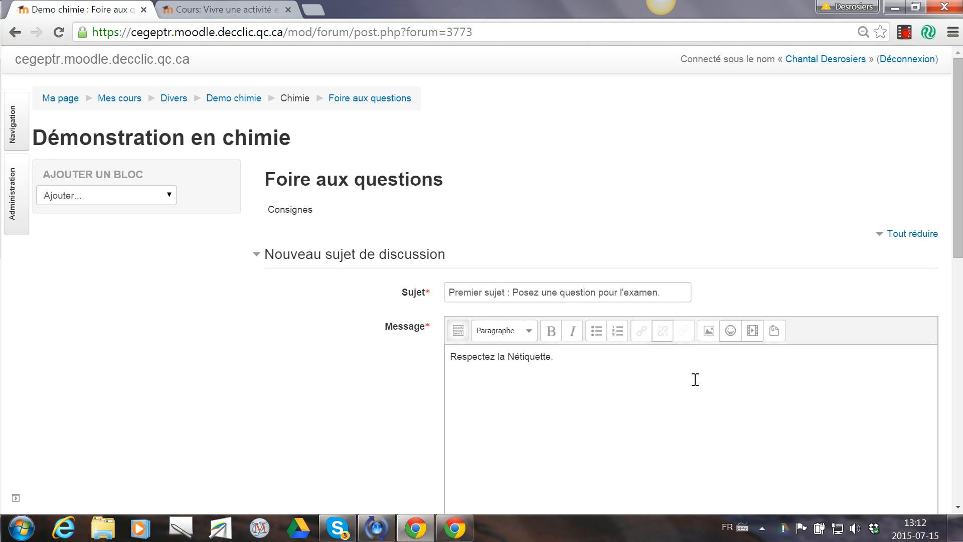
left_click_drag(508, 357, 514, 357)
type("nétiquette.  - ")
Complete the message with two dashed lines below the opening: "respect d'autrui" and "écrire dans un français correct"
type("respect d")
type("'aut")
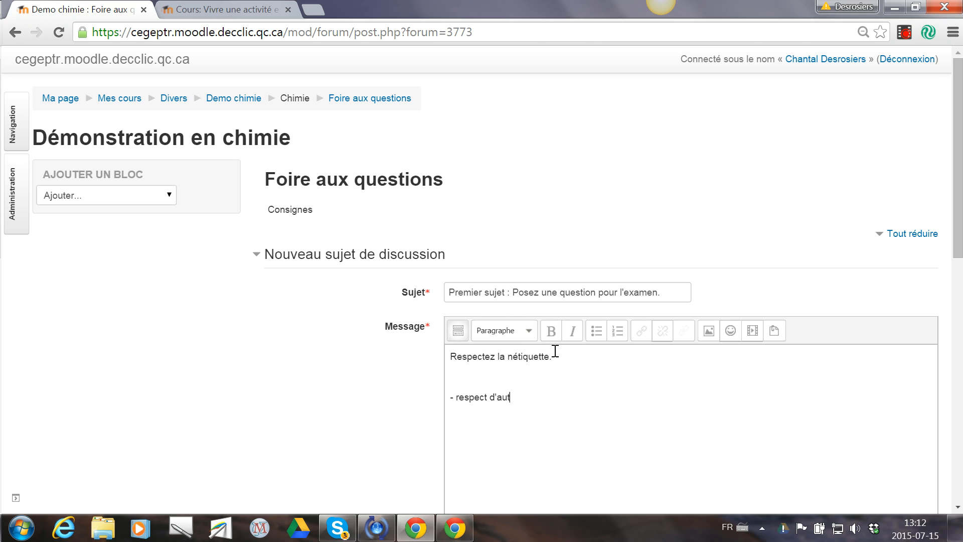
type("rui - écrire dans un françc")
key("BackSpace")
key("BackSpace")
type("çcai")
type("s c")
key("BackSpace")
key("BackSpace")
key("BackSpace")
key("BackSpace")
key("BackSpace")
type("ai")
key("BackSpace")
key("BackSpace")
key("BackSpace")
type("ais correc")
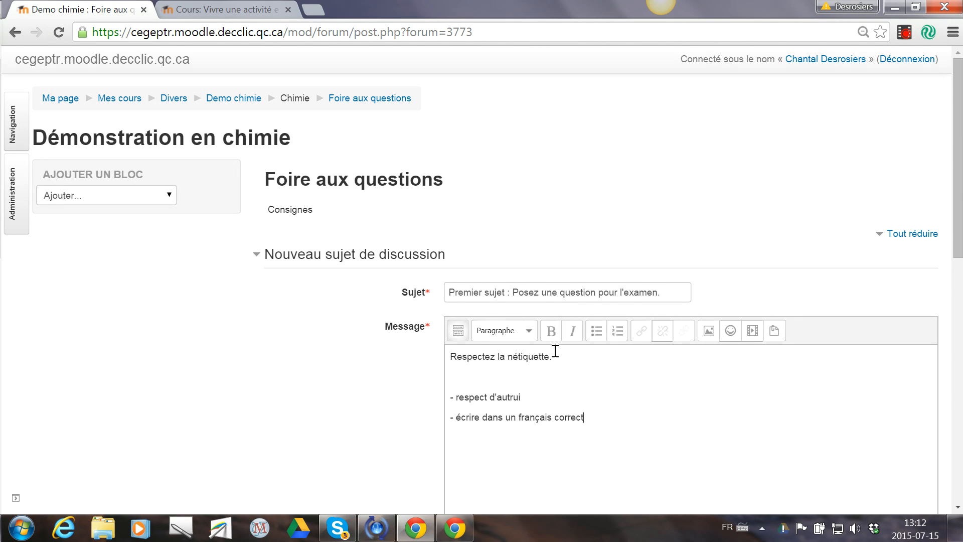
type("t")
Post the discussion, leaving the subscription, attachment and display period options at their defaults
scroll(601, 409, "down", 5)
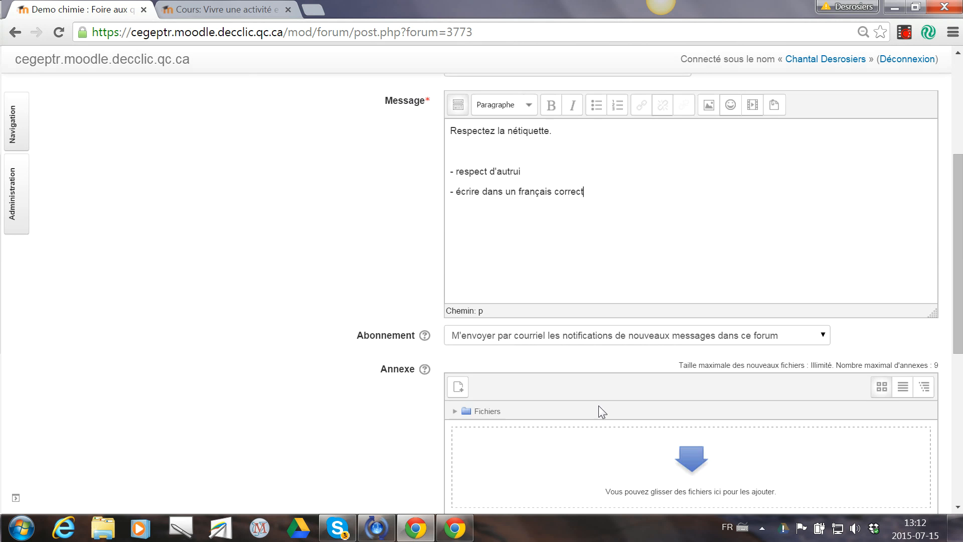
scroll(599, 408, "down", 2)
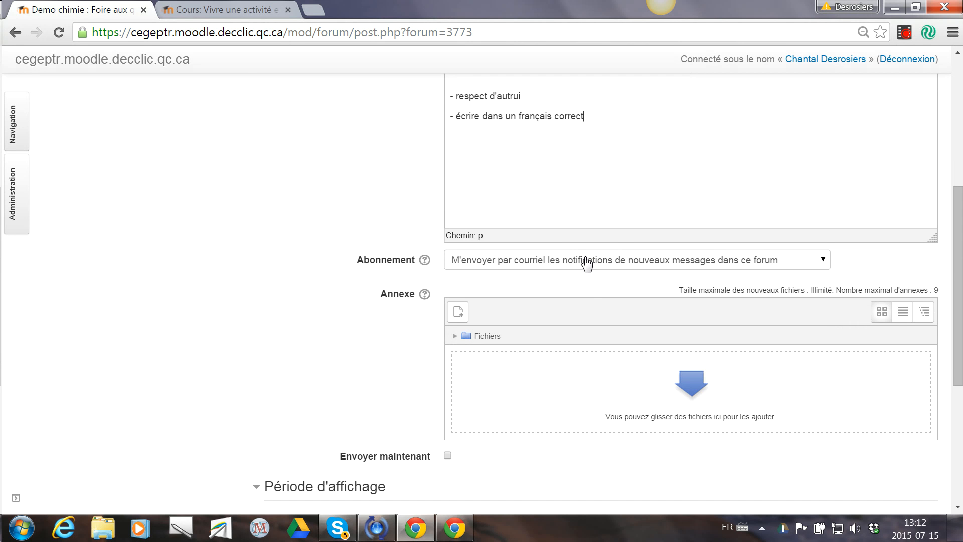
scroll(595, 296, "down", 3)
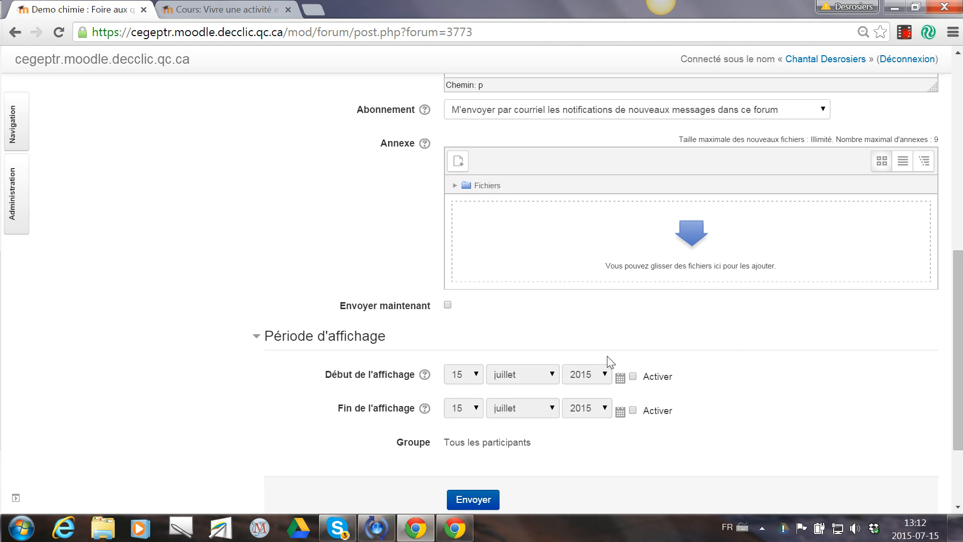
scroll(547, 352, "down", 3)
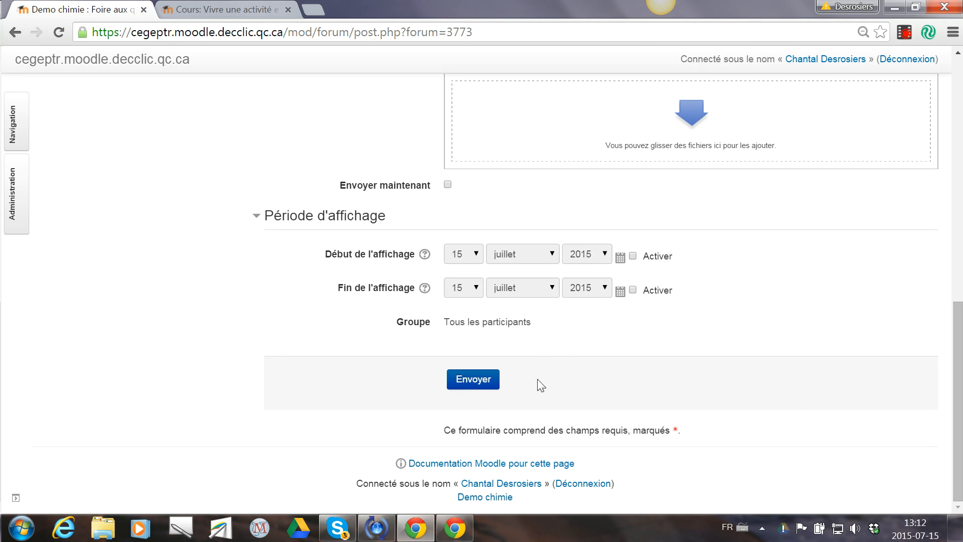
left_click(485, 382)
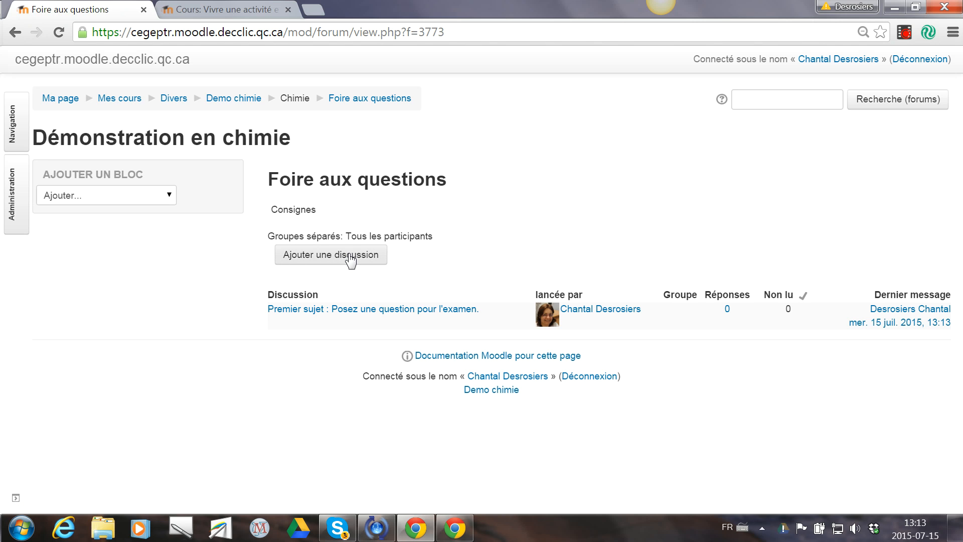
Open the posted exam question discussion and submit the reply "réponses ici." to it
left_click(379, 316)
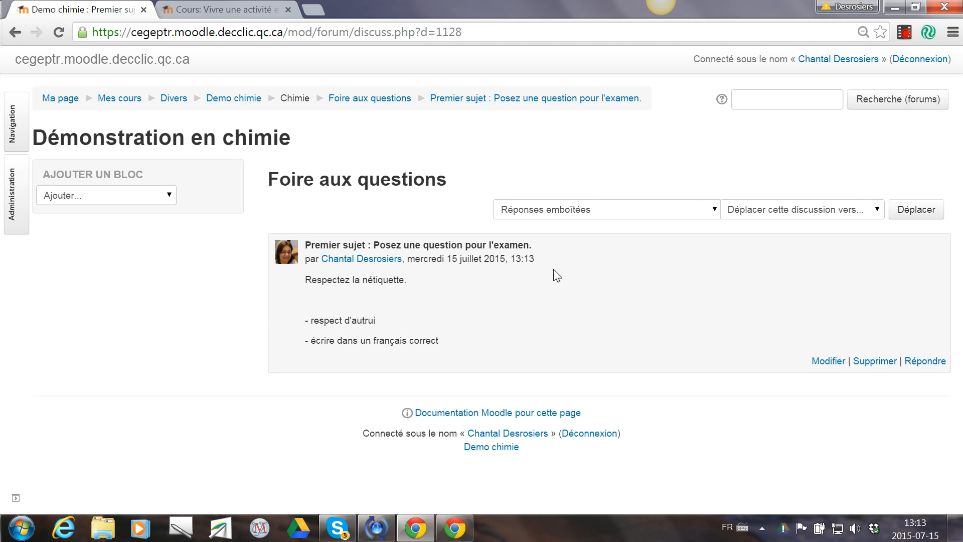
left_click(934, 362)
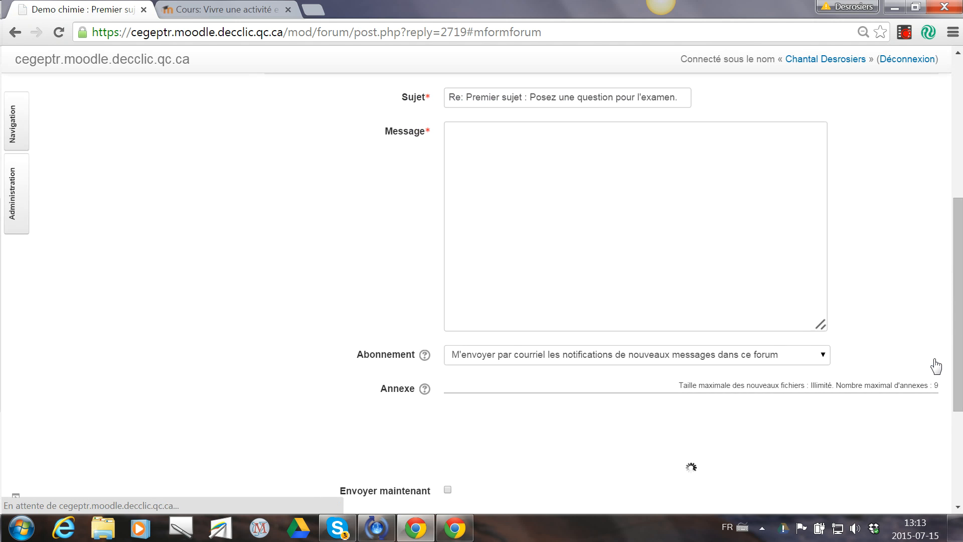
scroll(854, 276, "up", 5)
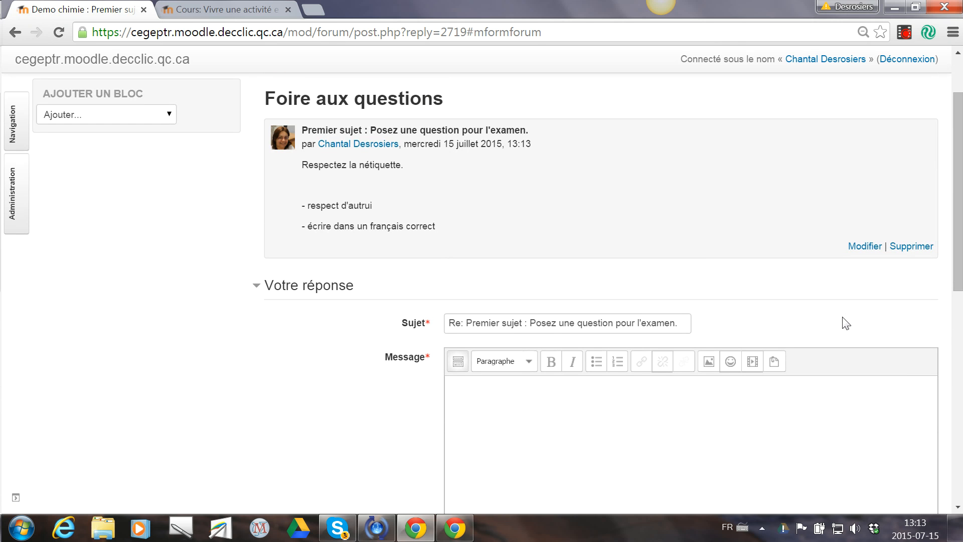
left_click(494, 392)
type("réponses ici.")
scroll(494, 393, "down", 10)
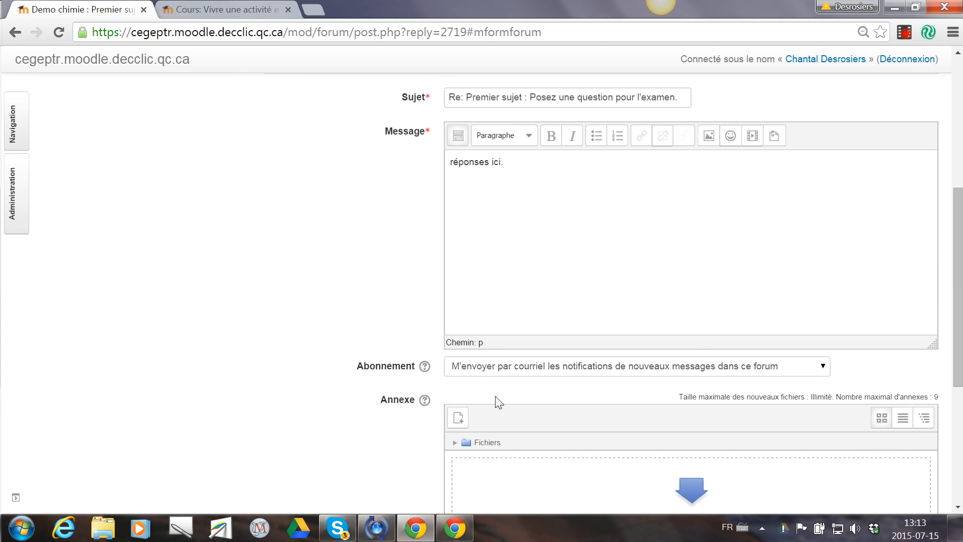
left_click(479, 384)
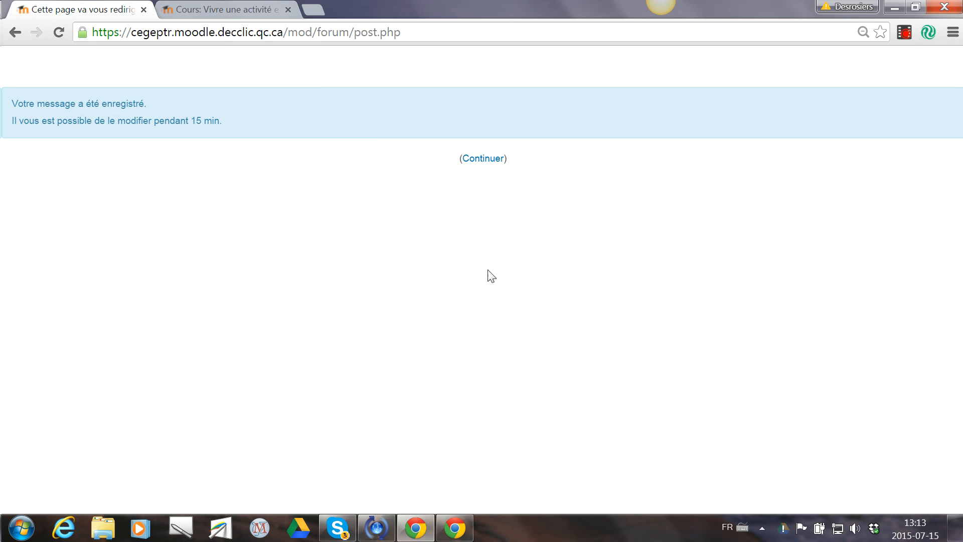
left_click(480, 162)
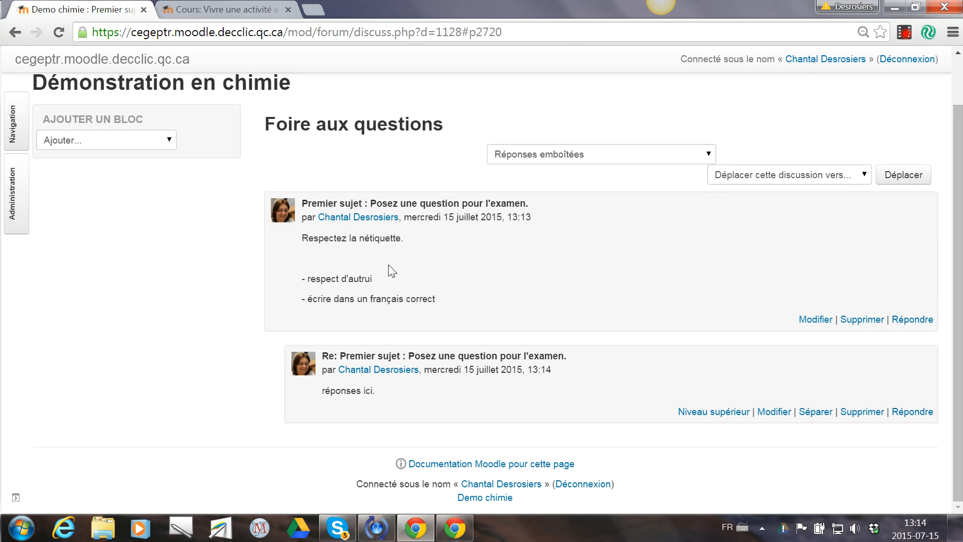
Review the forum's settings from its administration options, then save and display the forum without changing anything
left_click(12, 202)
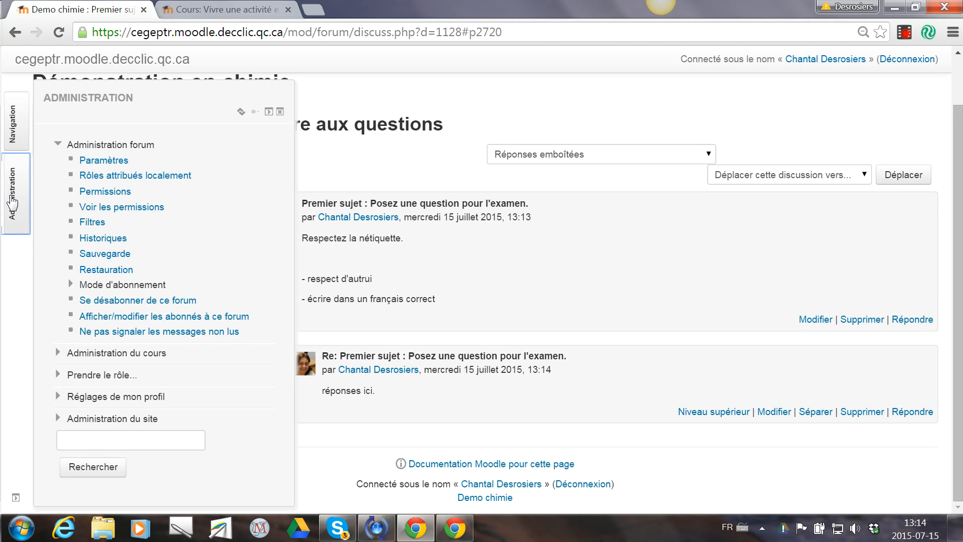
left_click(109, 161)
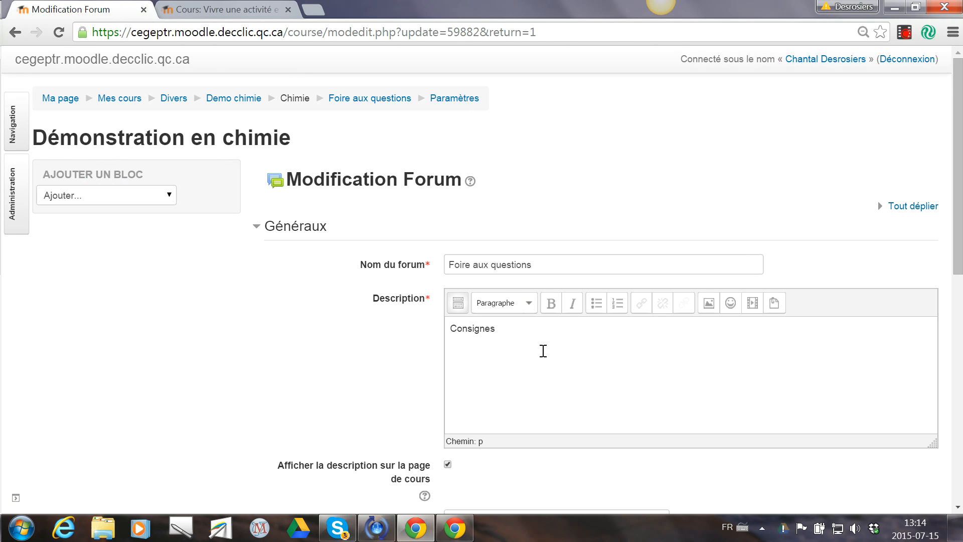
scroll(544, 354, "down", 5)
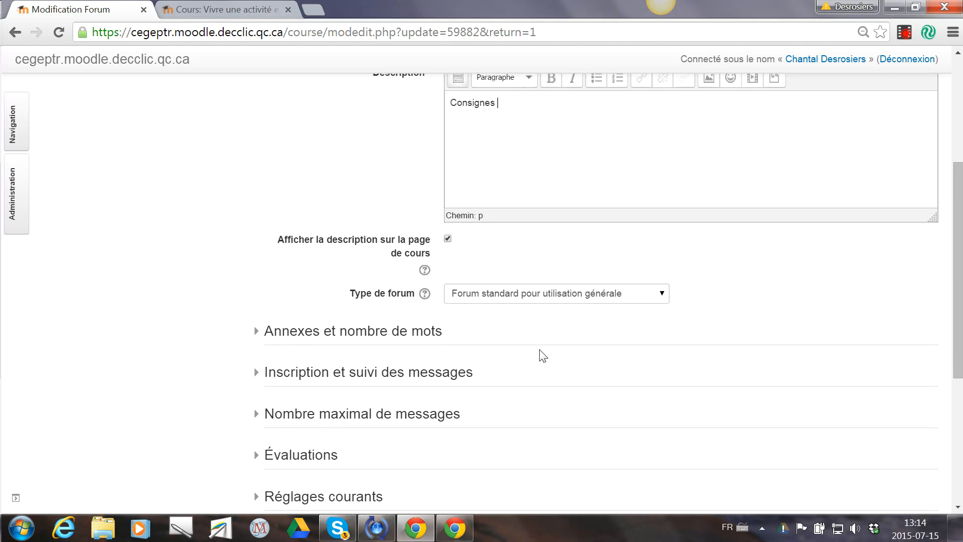
scroll(539, 357, "down", 3)
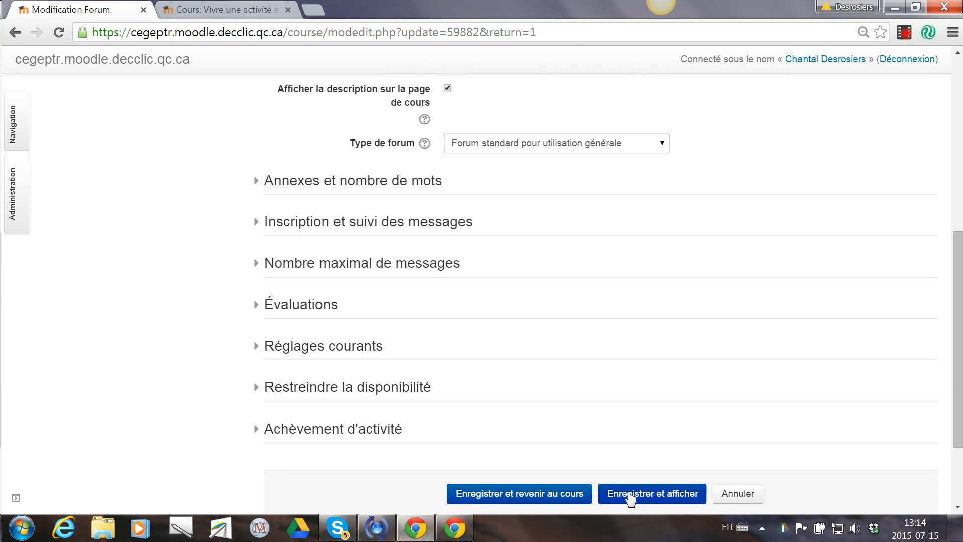
left_click(631, 496)
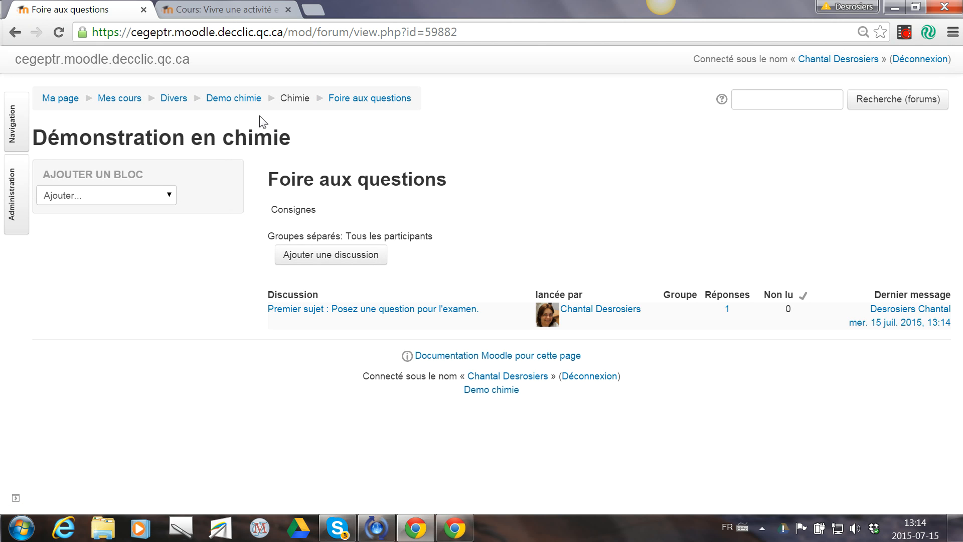
Return to the Demo chimie course page and view the forum among the section's activities
left_click(237, 106)
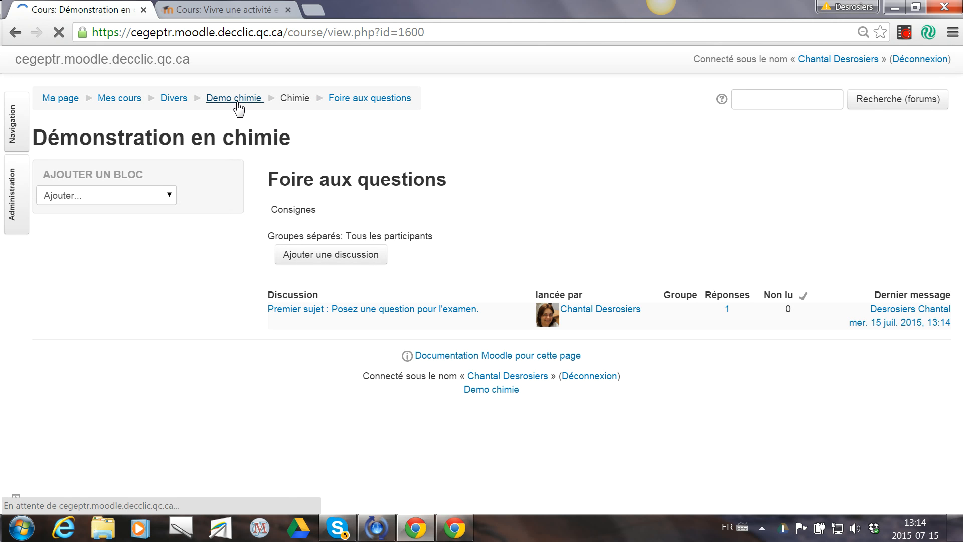
scroll(371, 346, "down", 4)
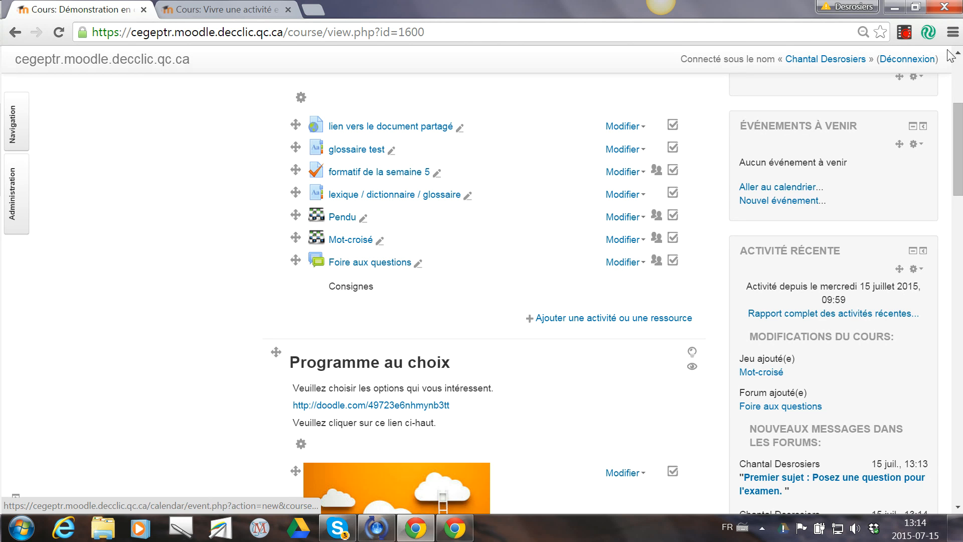
left_click(904, 33)
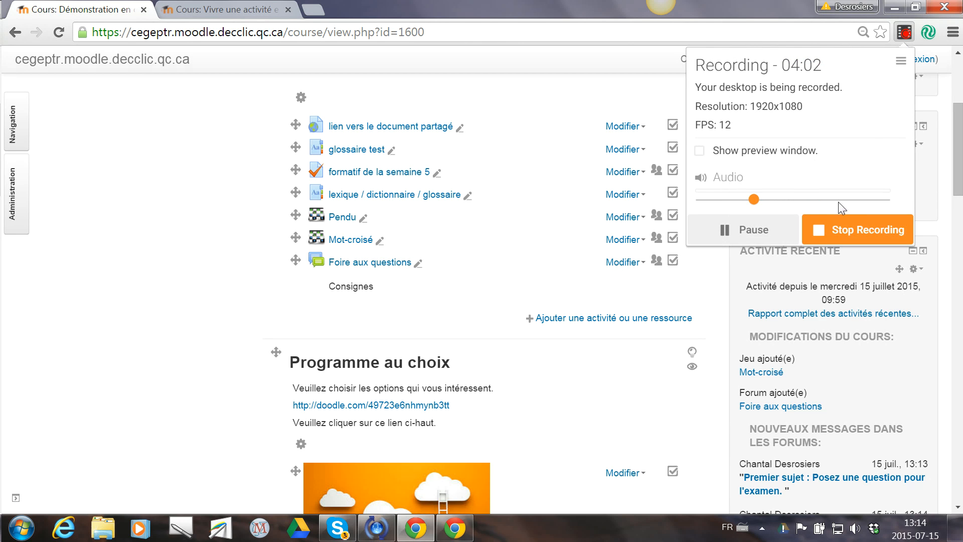